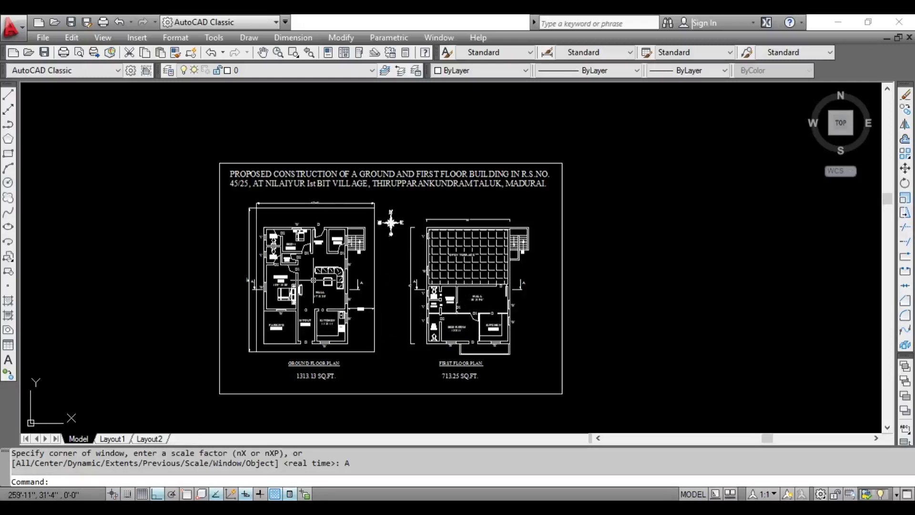
Open the Page Setup Manager for the Model layout and select its page setup for editing.
{"action": "left_click", "coordinate": [66, 348]}
{"action": "right_click", "coordinate": [76, 438]}
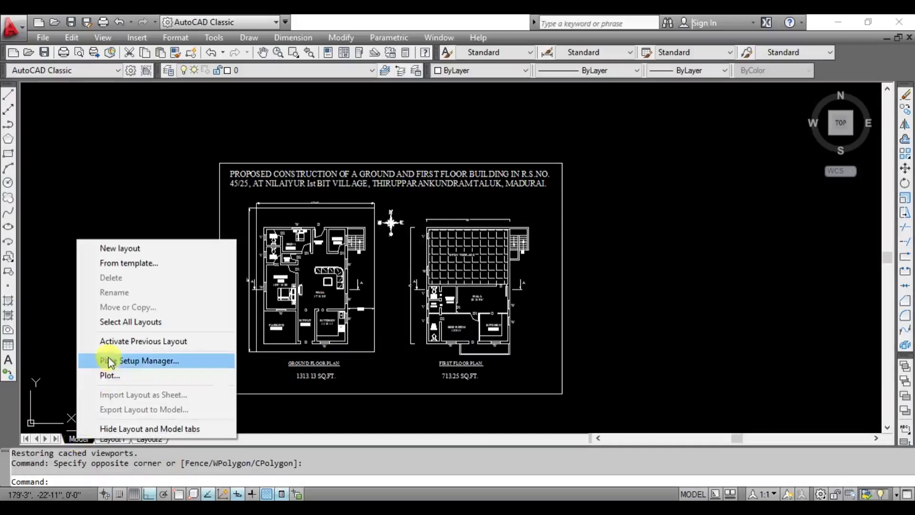
{"action": "left_click", "coordinate": [170, 362]}
{"action": "left_click_drag", "start_coordinate": [380, 112], "coordinate": [268, 106]}
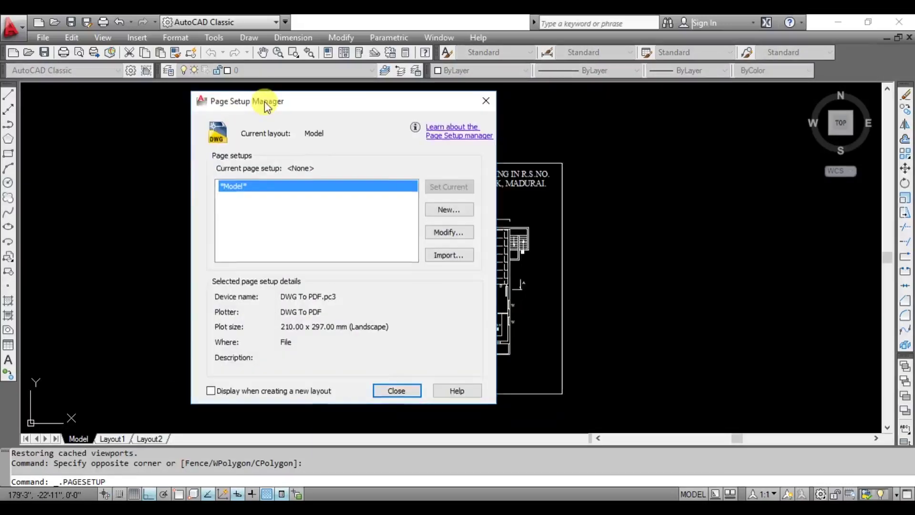
{"action": "left_click", "coordinate": [445, 233]}
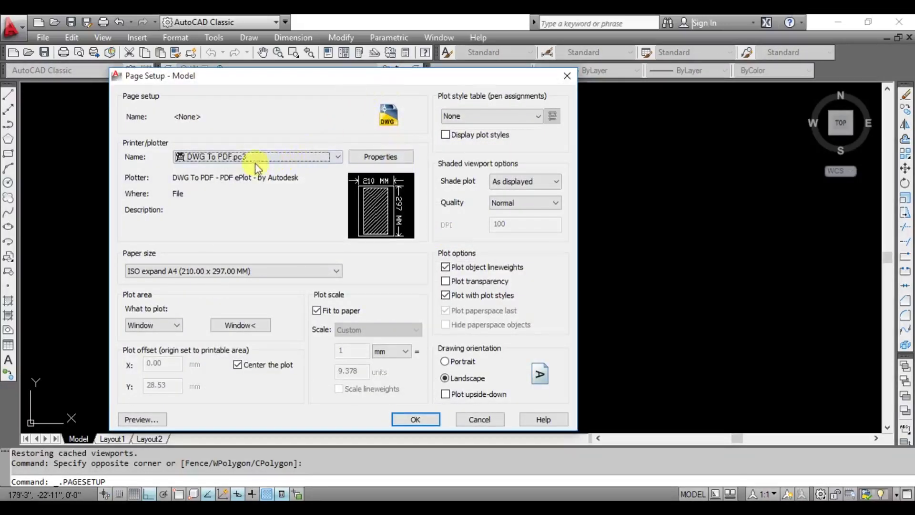
Set the Model page setup's printer/plotter to DWG To PDF.pc3.
{"action": "left_click", "coordinate": [255, 161]}
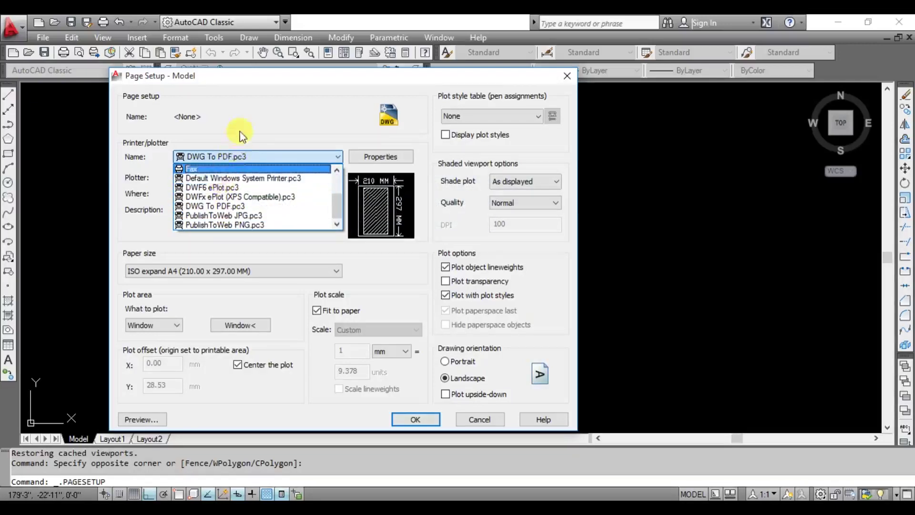
{"action": "left_click", "coordinate": [239, 131]}
{"action": "left_click", "coordinate": [242, 159]}
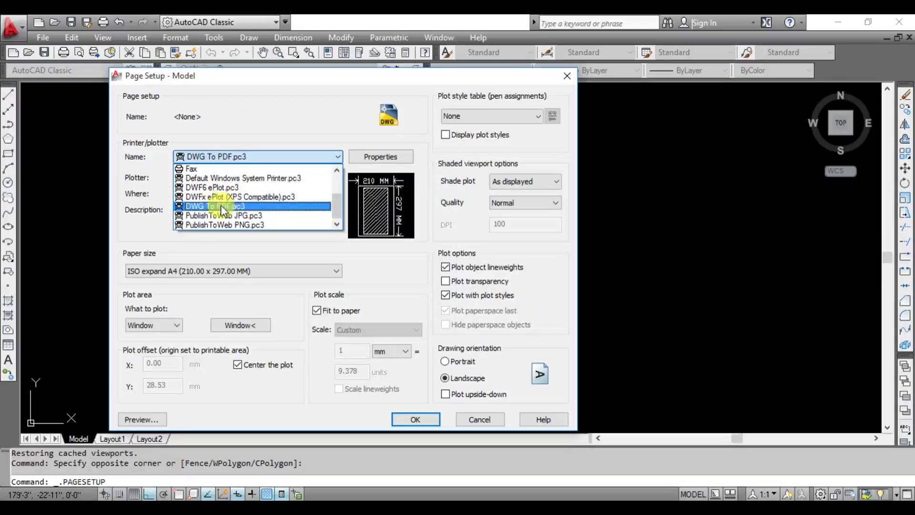
{"action": "left_click", "coordinate": [219, 206]}
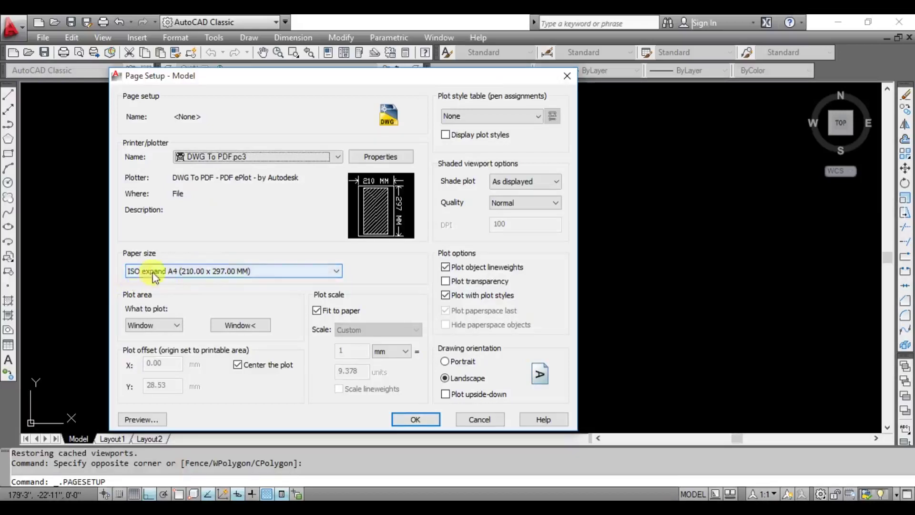
Choose ISO expand A4 (297.00 x 210.00 MM) as the paper size.
{"action": "left_click", "coordinate": [227, 273]}
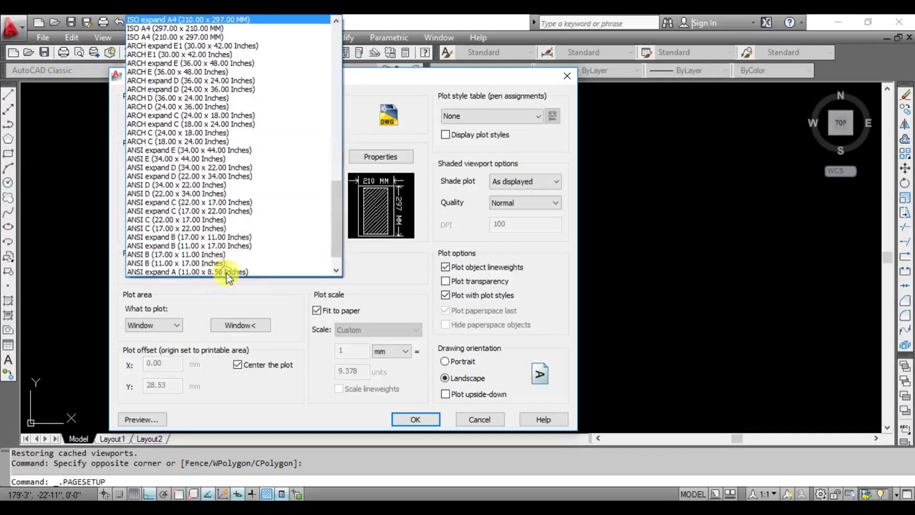
{"action": "scroll", "coordinate": [180, 128], "scroll_direction": "up", "scroll_amount": 2}
{"action": "scroll", "coordinate": [180, 127], "scroll_direction": "up", "scroll_amount": 2}
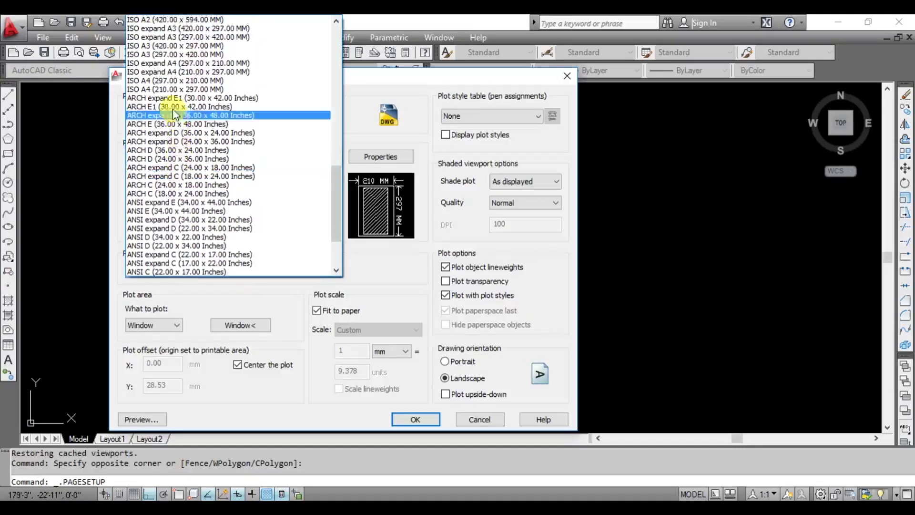
{"action": "left_click", "coordinate": [205, 63]}
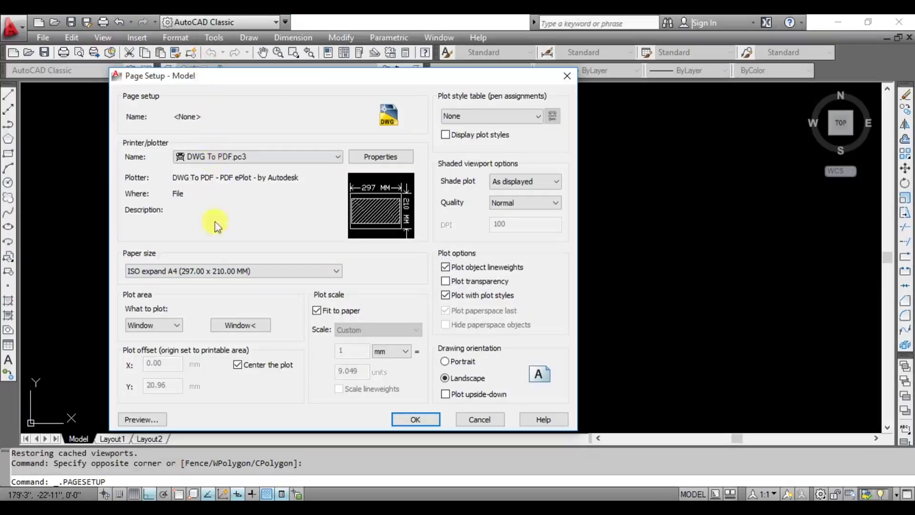
Set the plot area (What to plot) to Window.
{"action": "left_click", "coordinate": [163, 326]}
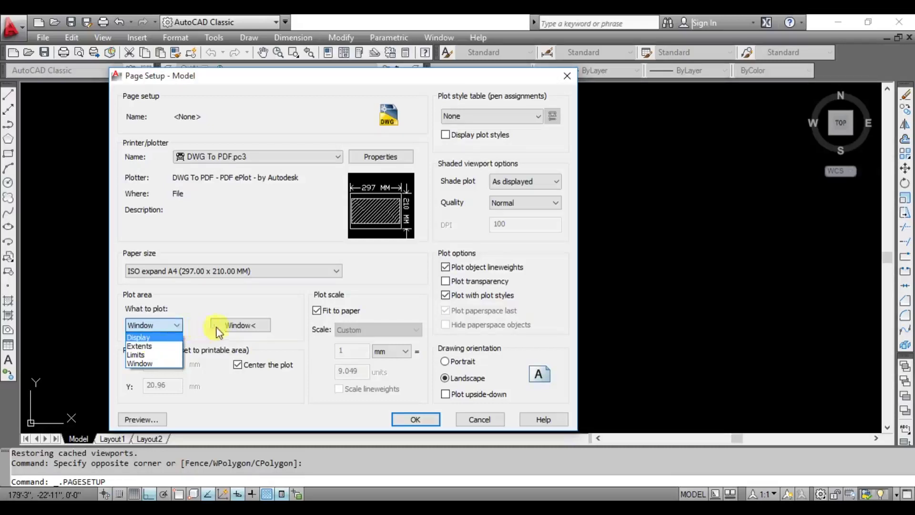
{"action": "left_click", "coordinate": [164, 326]}
{"action": "left_click", "coordinate": [164, 326]}
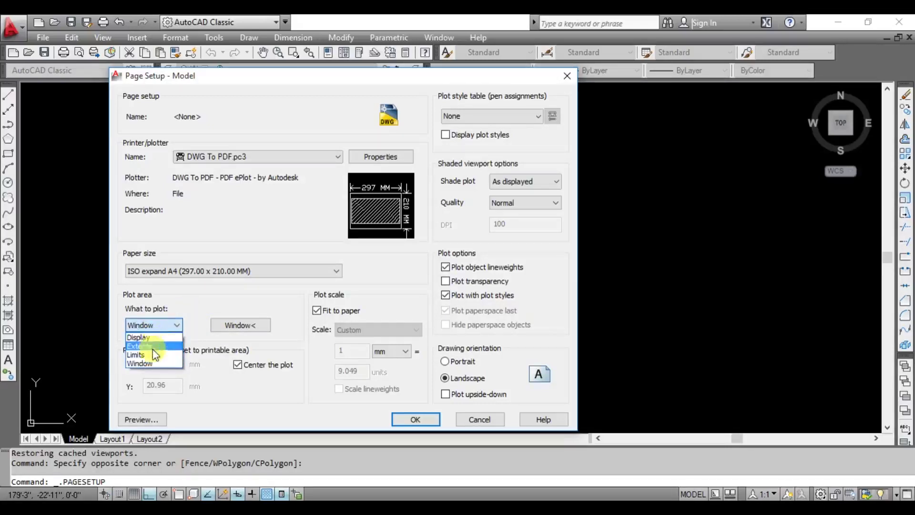
{"action": "left_click", "coordinate": [156, 365]}
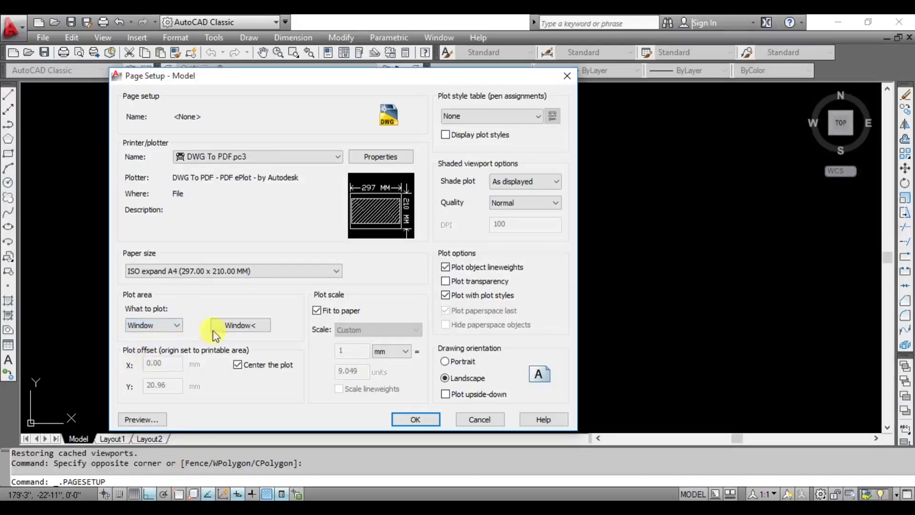
Pick the plot window from the border's upper-left to lower-right corner.
{"action": "left_click", "coordinate": [247, 325]}
{"action": "key", "text": "Escape"}
{"action": "left_click", "coordinate": [240, 325]}
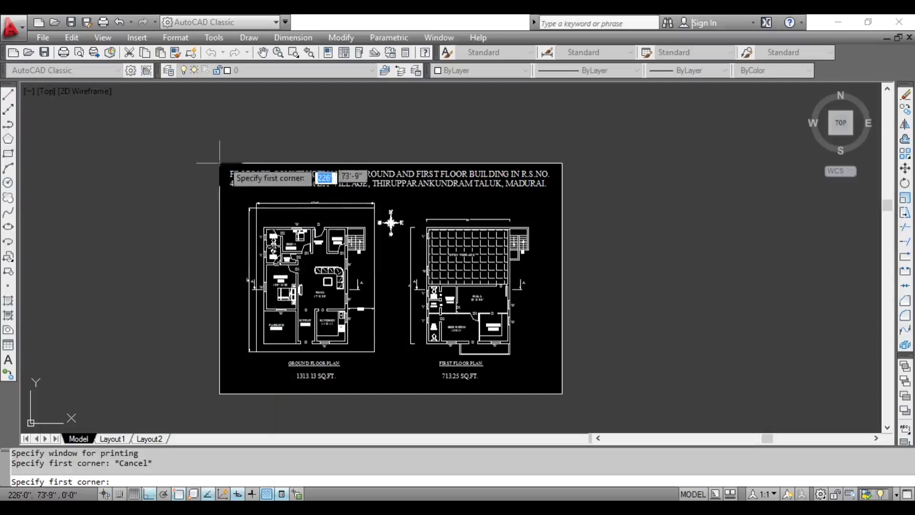
{"action": "scroll", "coordinate": [260, 223], "scroll_direction": "up", "scroll_amount": 2}
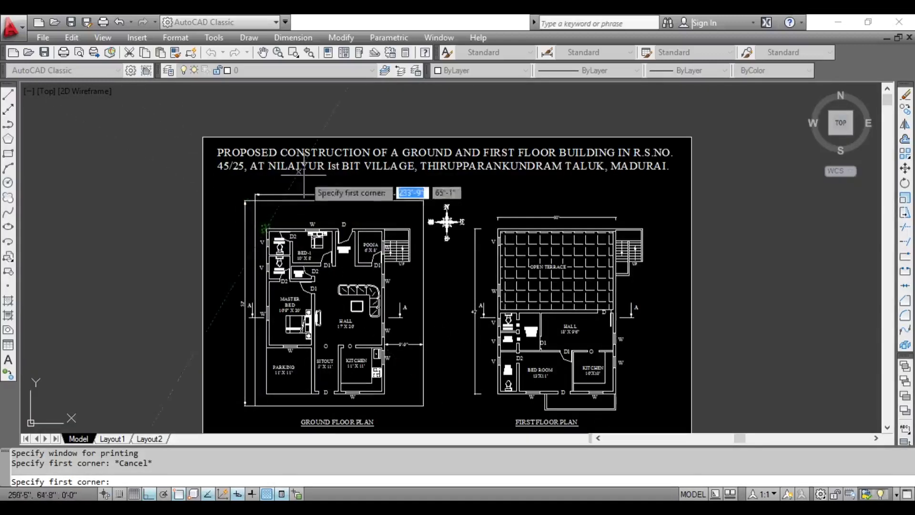
{"action": "scroll", "coordinate": [326, 343], "scroll_direction": "down", "scroll_amount": 2}
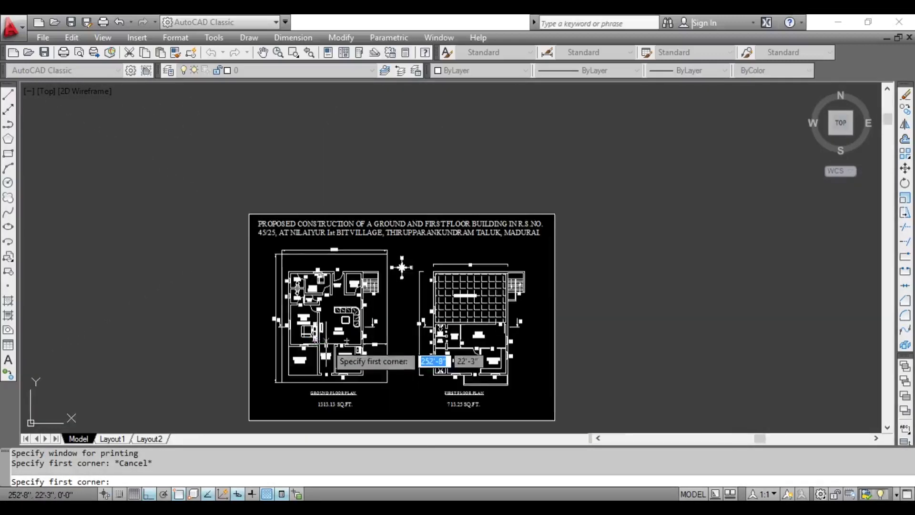
{"action": "left_click", "coordinate": [250, 214]}
{"action": "left_click", "coordinate": [555, 420]}
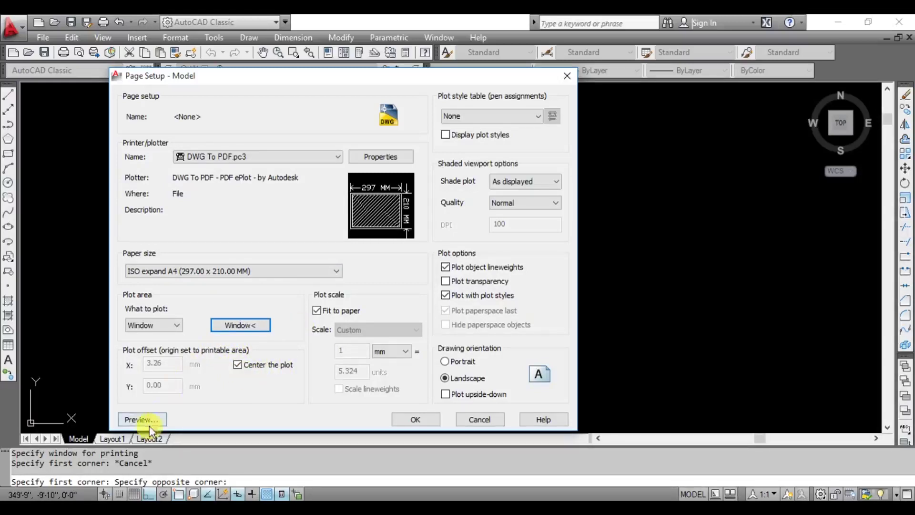
{"action": "left_click", "coordinate": [139, 420]}
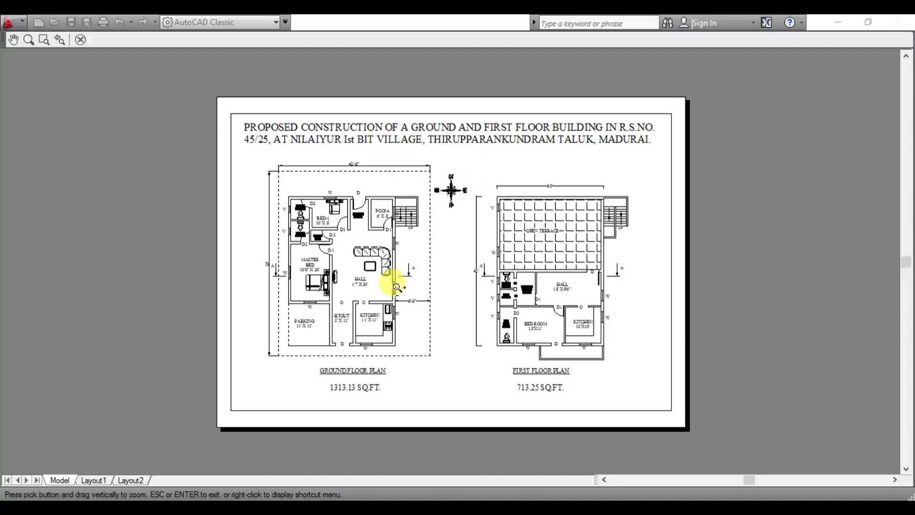
{"action": "key", "text": "Escape"}
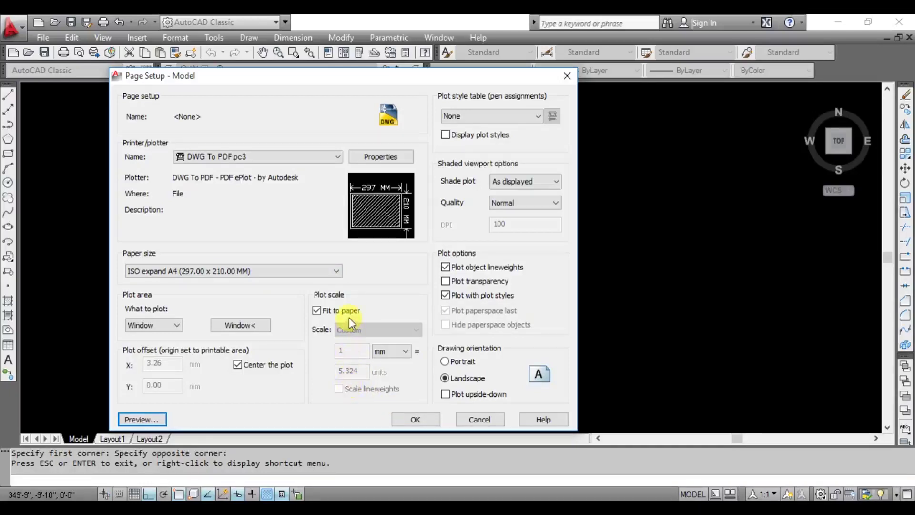
Apply the monochrome.ctb plot style to all layouts and save the Model page setup.
{"action": "left_click", "coordinate": [465, 119]}
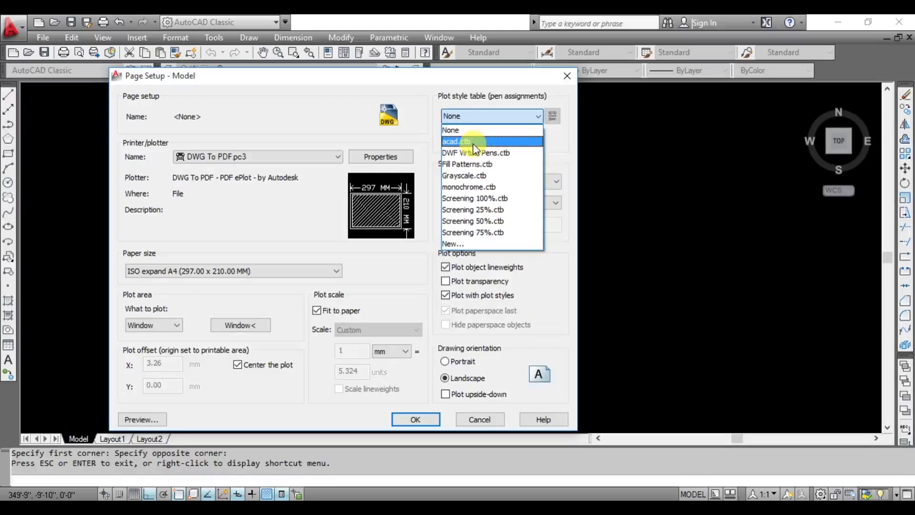
{"action": "left_click", "coordinate": [488, 187]}
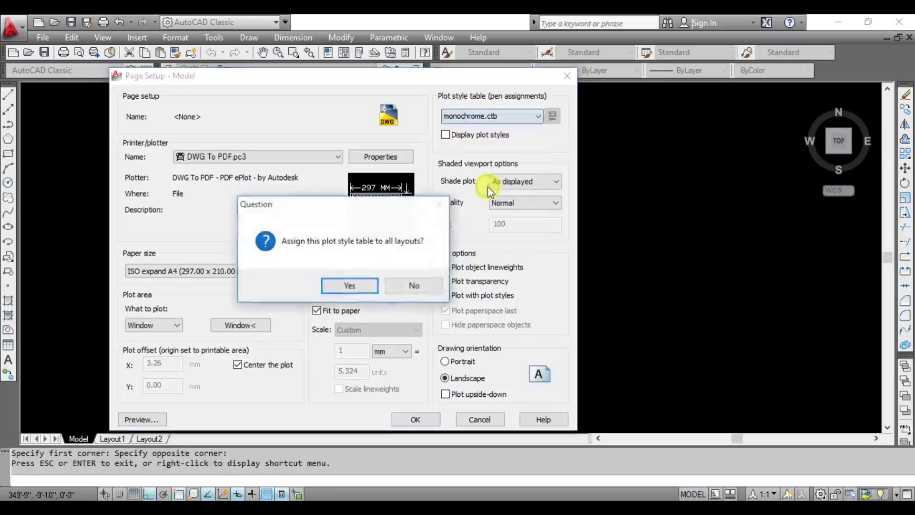
{"action": "left_click", "coordinate": [354, 283]}
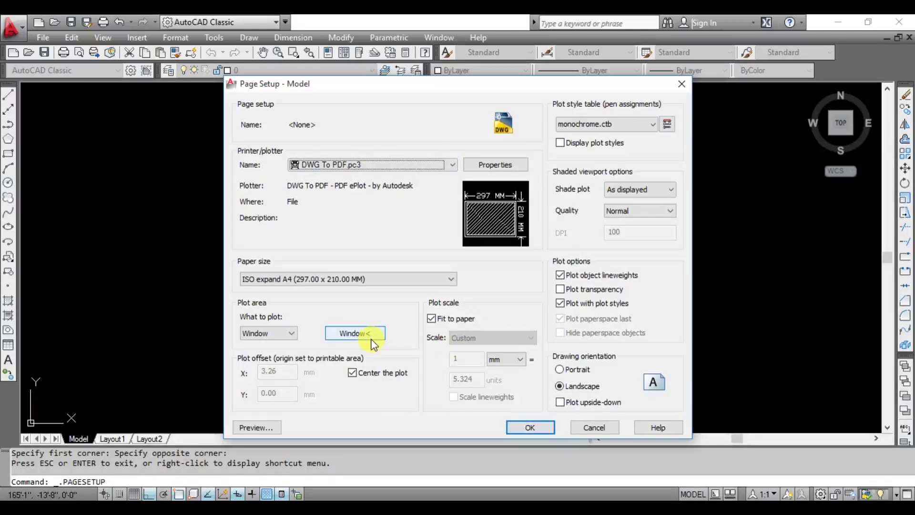
{"action": "left_click", "coordinate": [529, 427]}
Close the Page Setup Manager and preview the Model plot from the Plot dialog.
{"action": "left_click", "coordinate": [519, 402]}
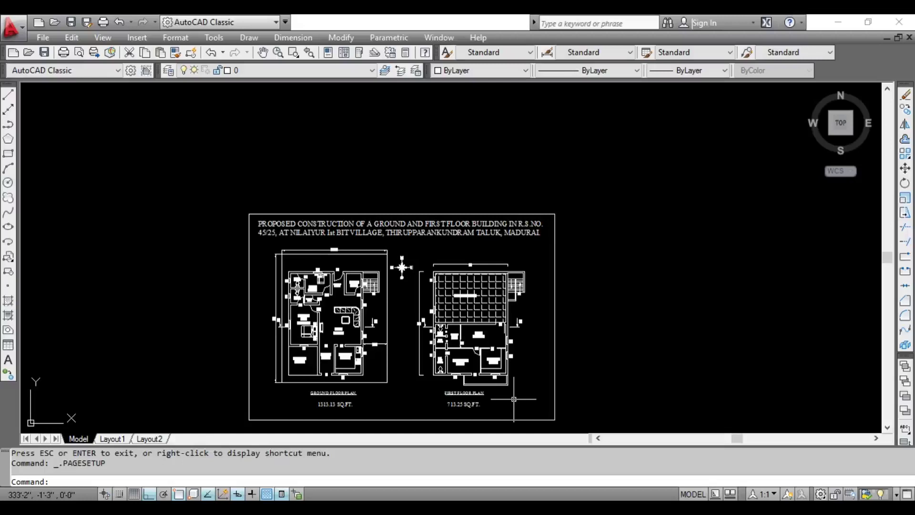
{"action": "key", "text": "ctrl+p"}
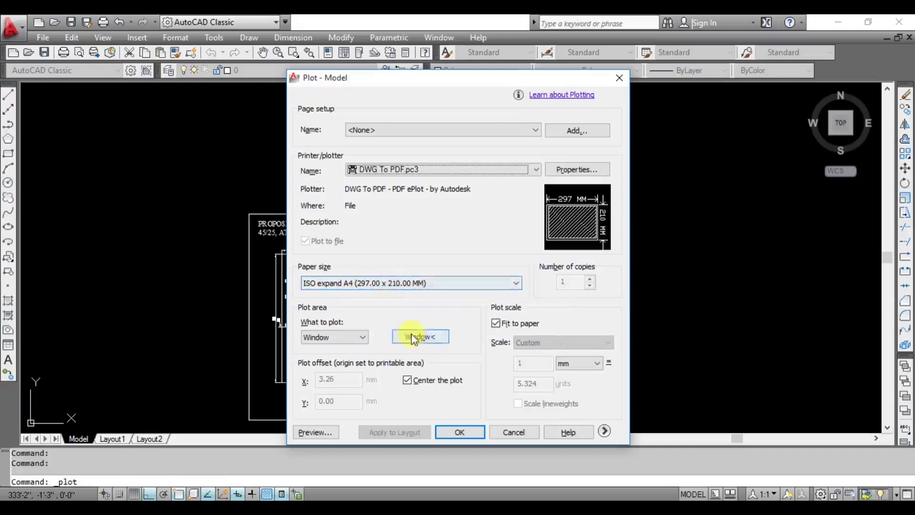
{"action": "left_click", "coordinate": [317, 431]}
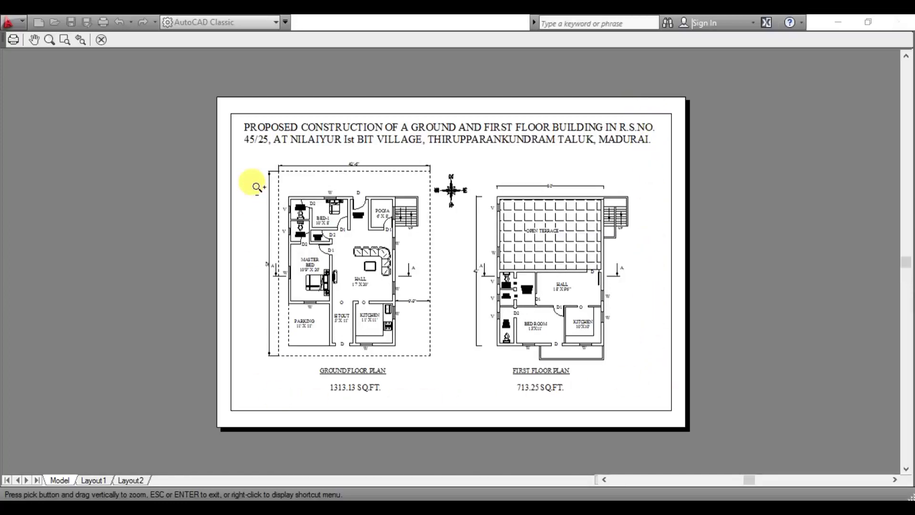
{"action": "key", "text": "Escape"}
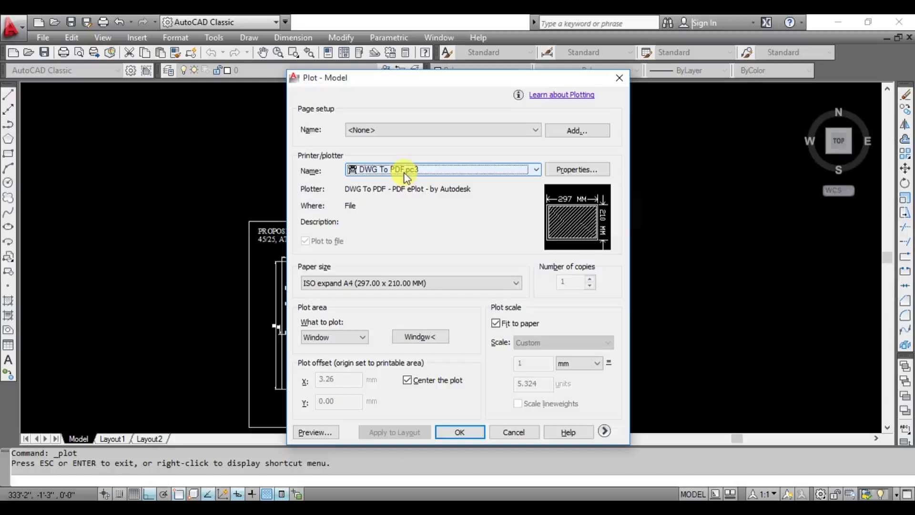
Plot the drawing to TAMILCADD-Model.pdf on the Desktop.
{"action": "left_click", "coordinate": [459, 432]}
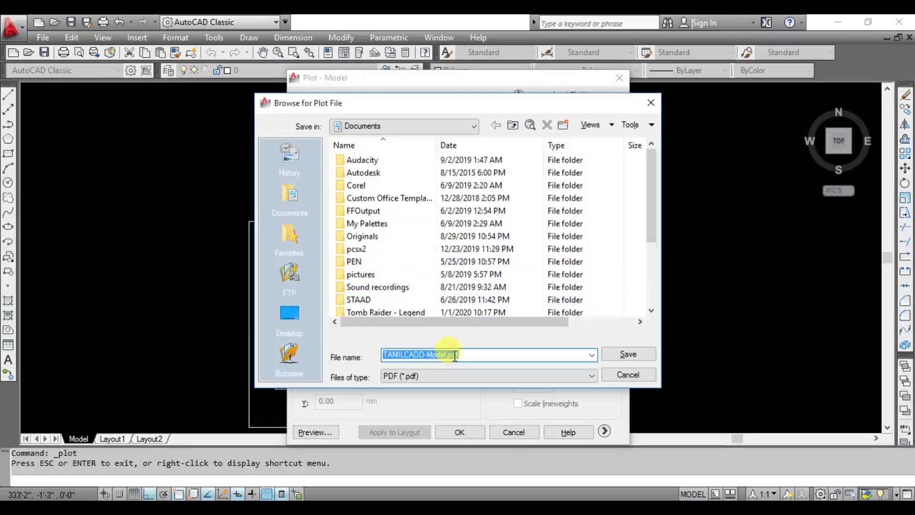
{"action": "left_click", "coordinate": [293, 313]}
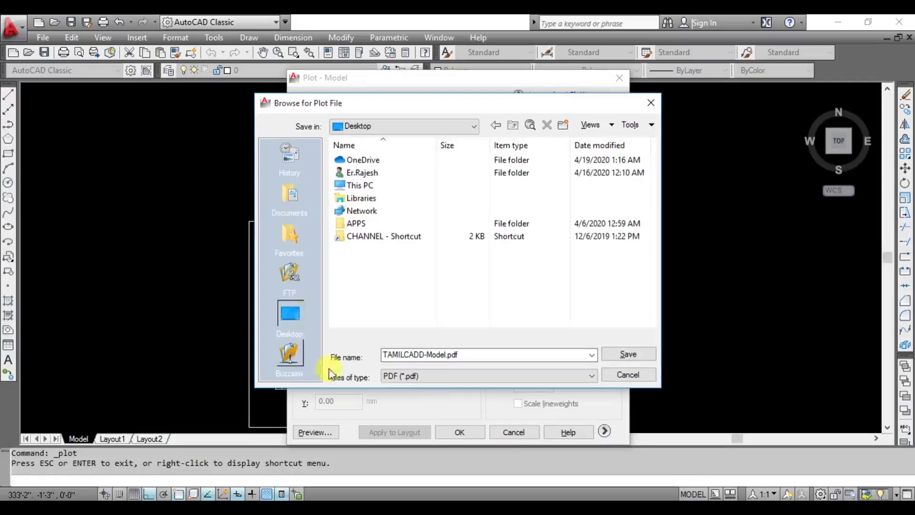
{"action": "left_click", "coordinate": [498, 354]}
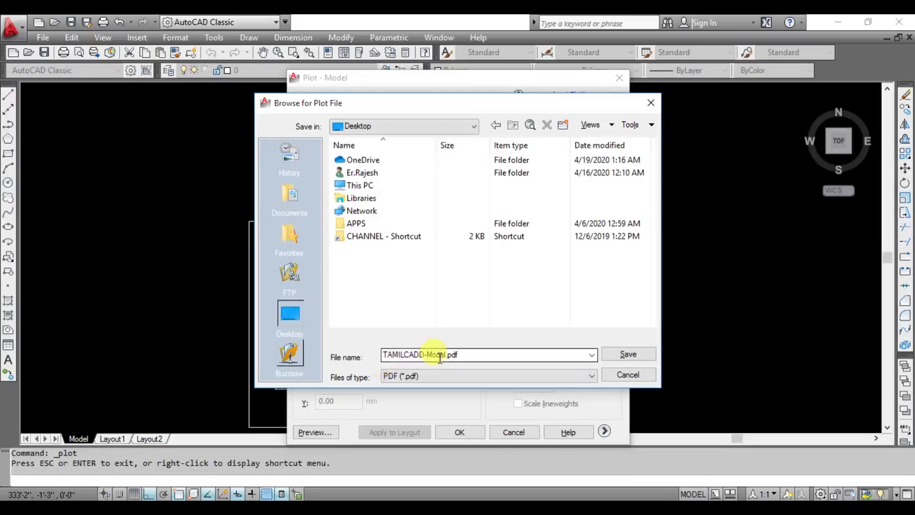
{"action": "left_click", "coordinate": [614, 359]}
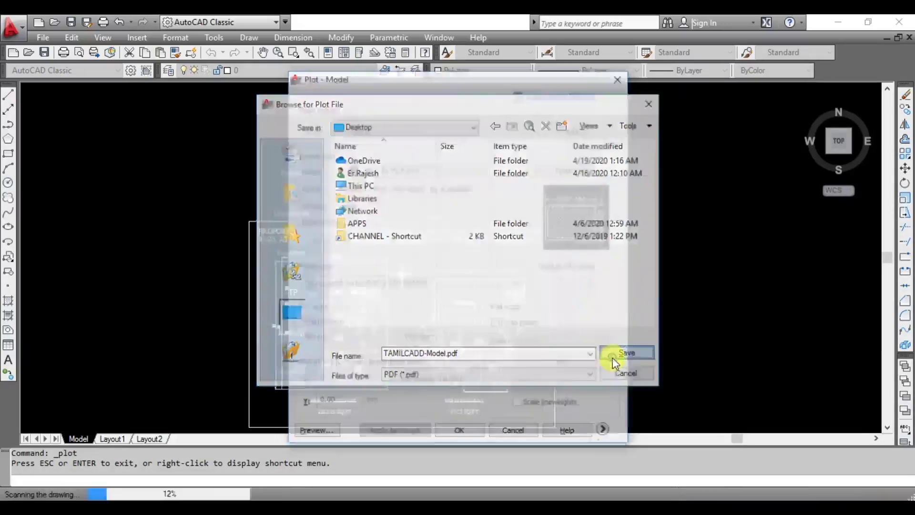